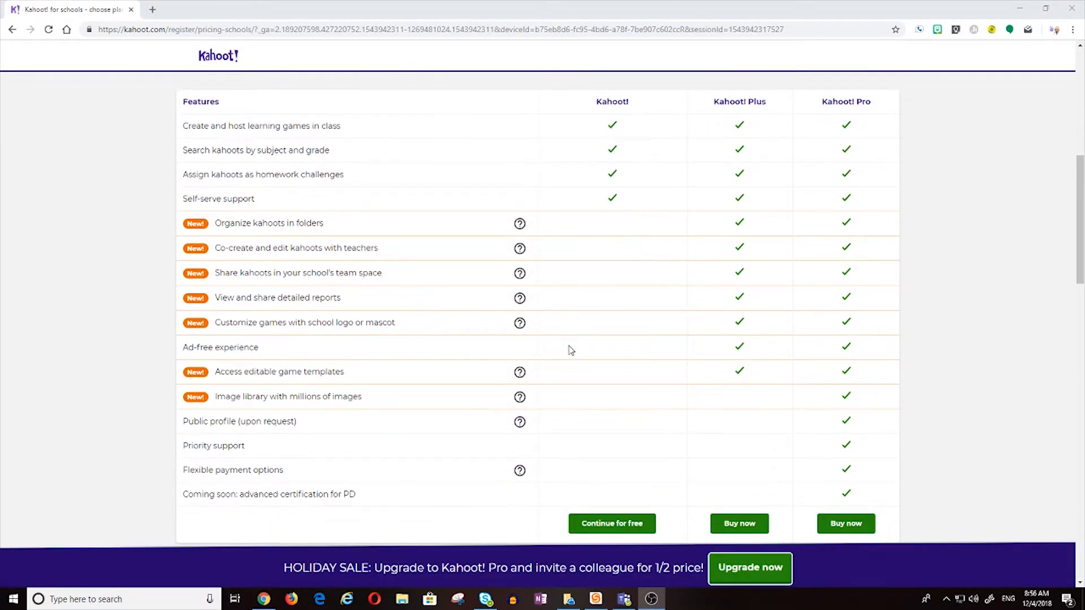
- Review the school plan comparison and continue with the free Kahoot! plan
{"action": "scroll", "coordinate": [571, 350], "scroll_direction": "down", "scroll_amount": 3}
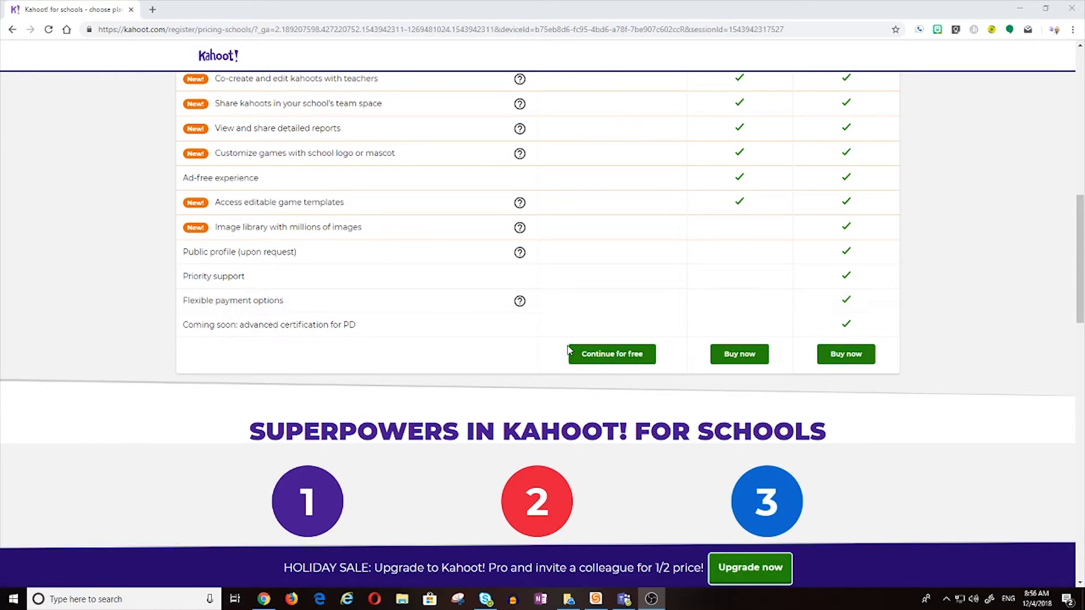
{"action": "left_click", "coordinate": [618, 355]}
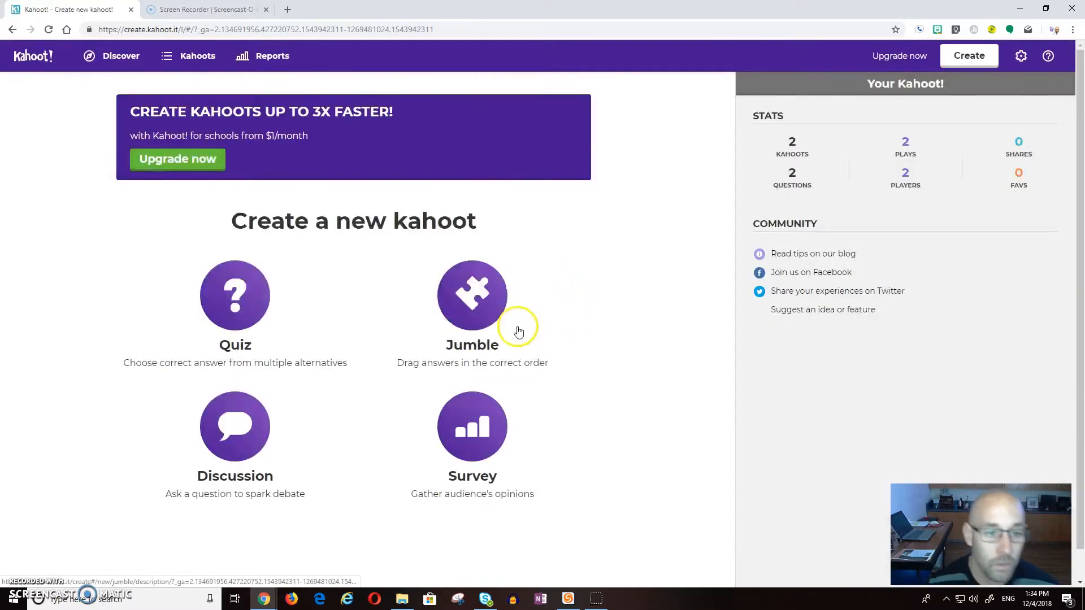
- Browse the featured kahoots and subject collections on the Discover page
{"action": "scroll", "coordinate": [268, 267], "scroll_direction": "down", "scroll_amount": 1}
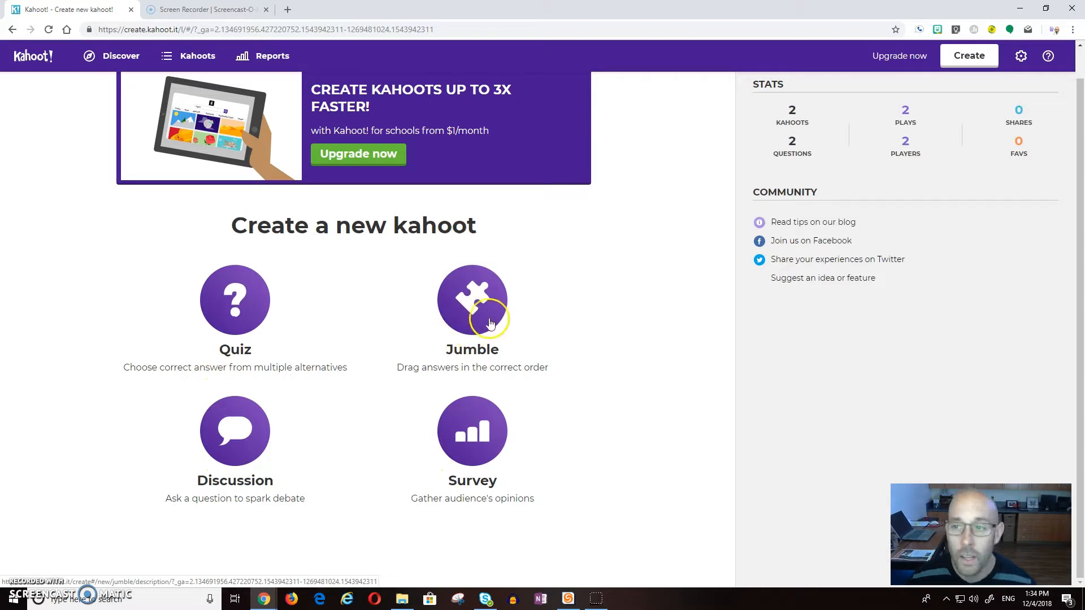
{"action": "left_click", "coordinate": [121, 56]}
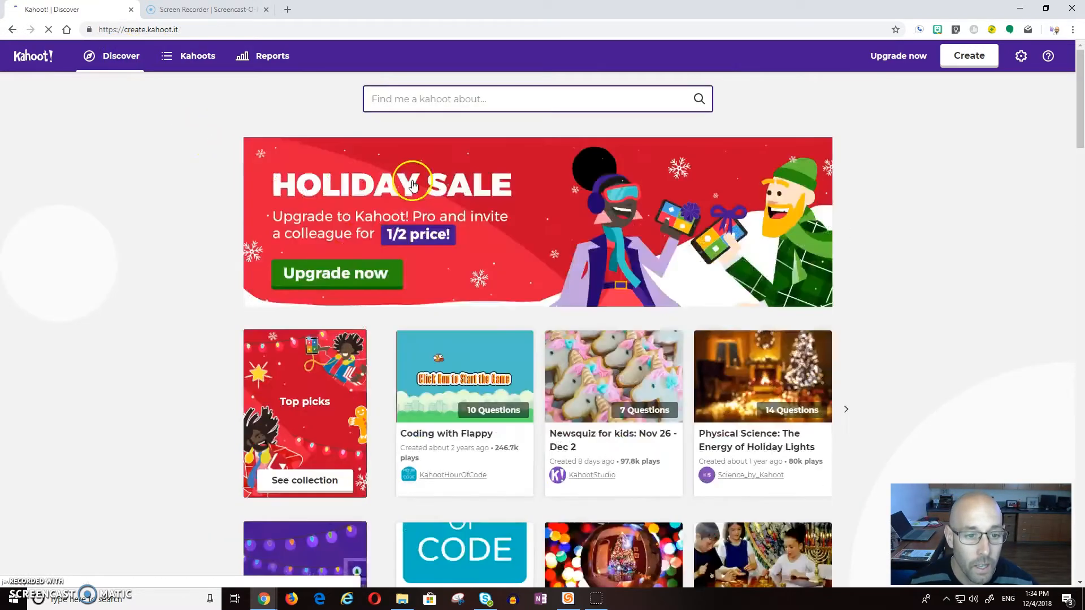
{"action": "scroll", "coordinate": [414, 185], "scroll_direction": "down", "scroll_amount": 4}
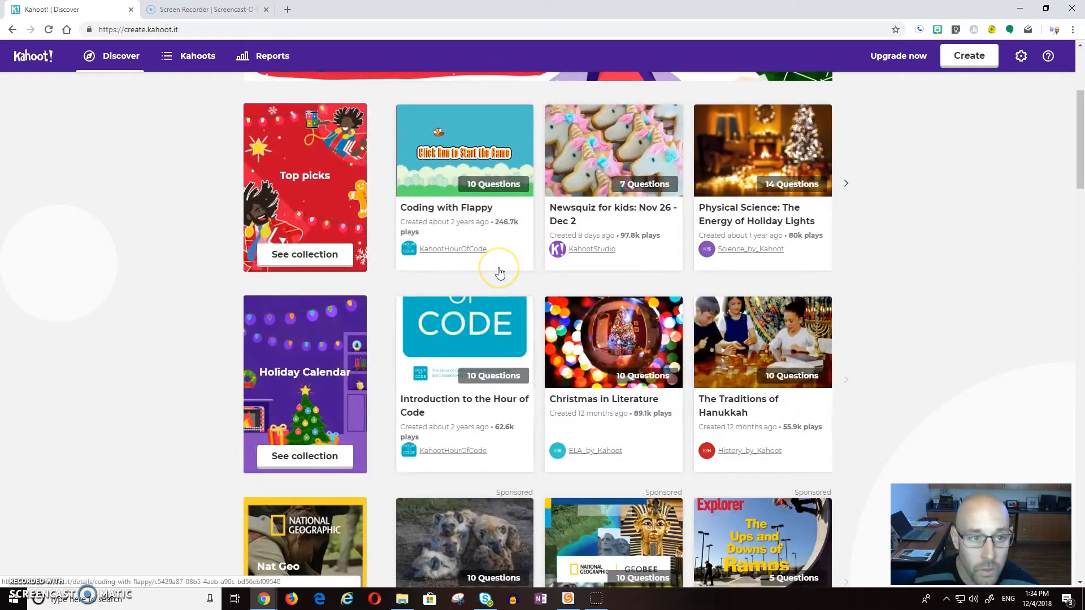
{"action": "scroll", "coordinate": [500, 274], "scroll_direction": "down", "scroll_amount": 4}
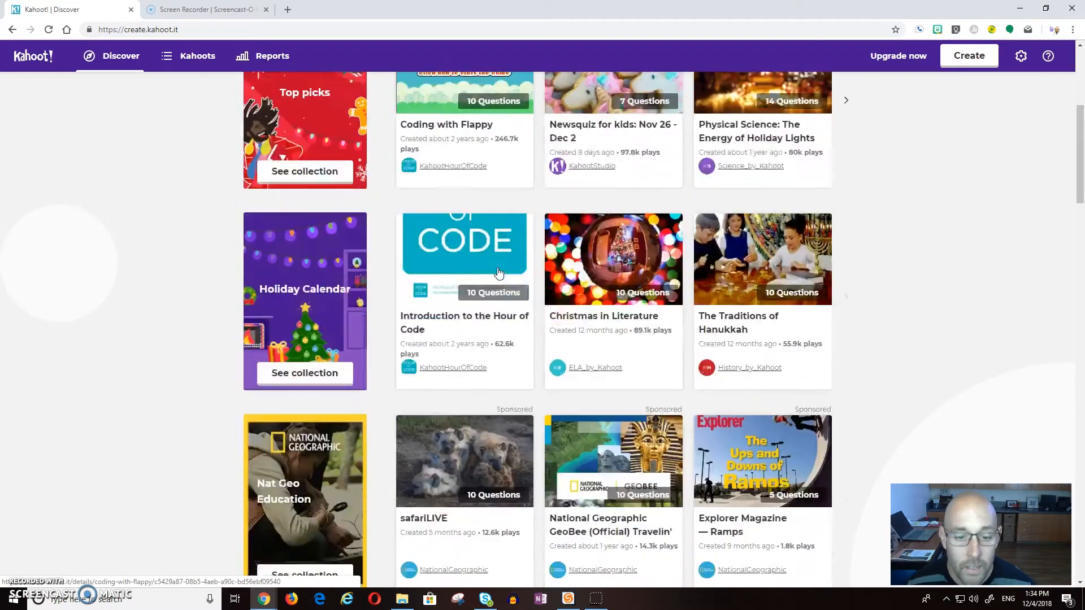
{"action": "scroll", "coordinate": [500, 274], "scroll_direction": "down", "scroll_amount": 5}
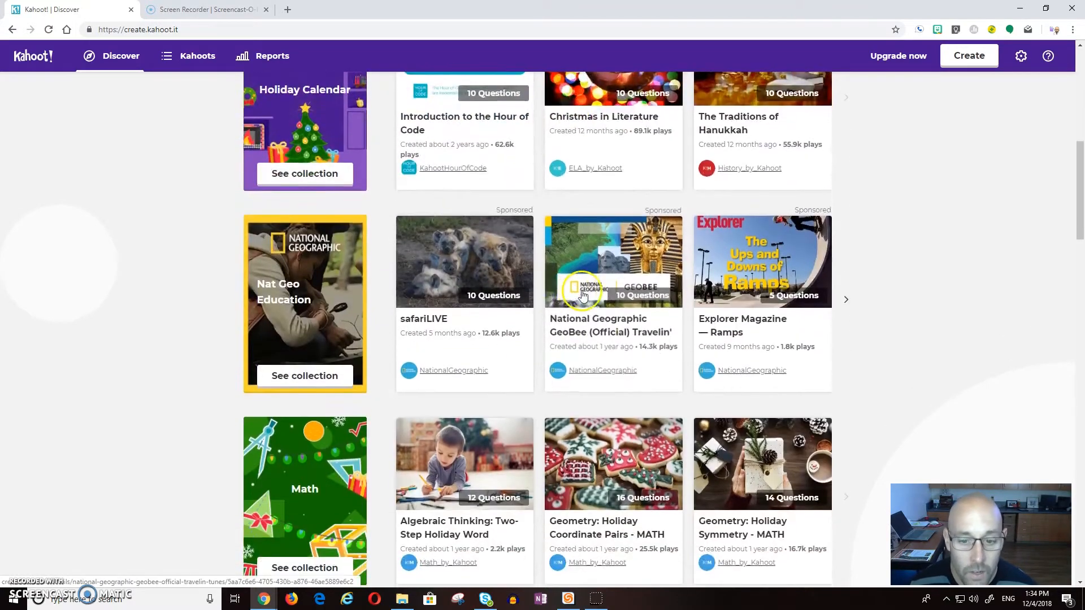
{"action": "scroll", "coordinate": [584, 295], "scroll_direction": "up", "scroll_amount": 16}
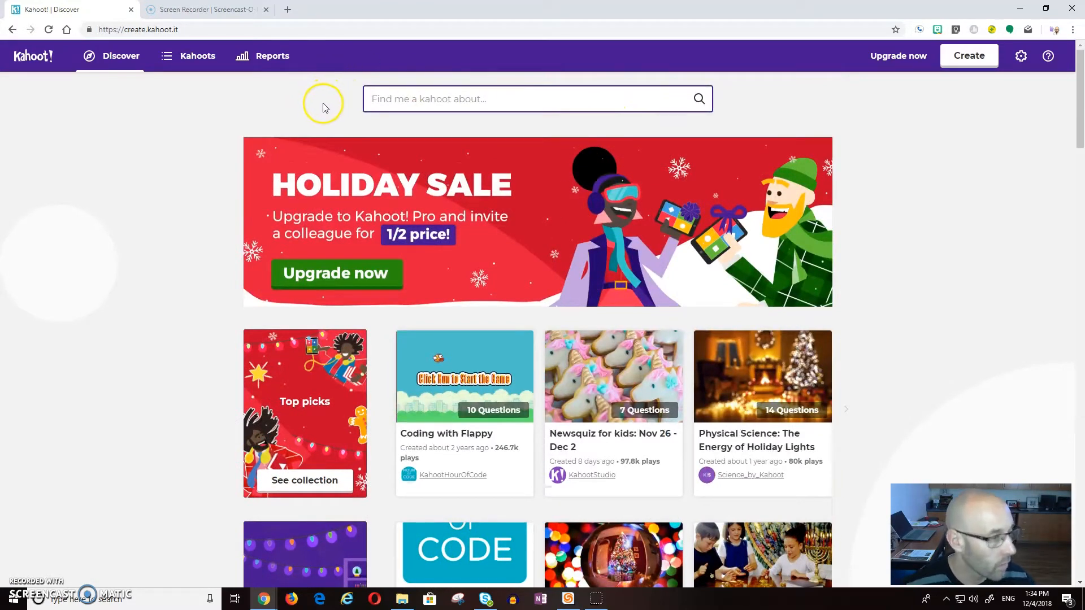
- Open the kahoot "A Check for Understanding" from My Kahoots for editing
{"action": "left_click", "coordinate": [187, 55]}
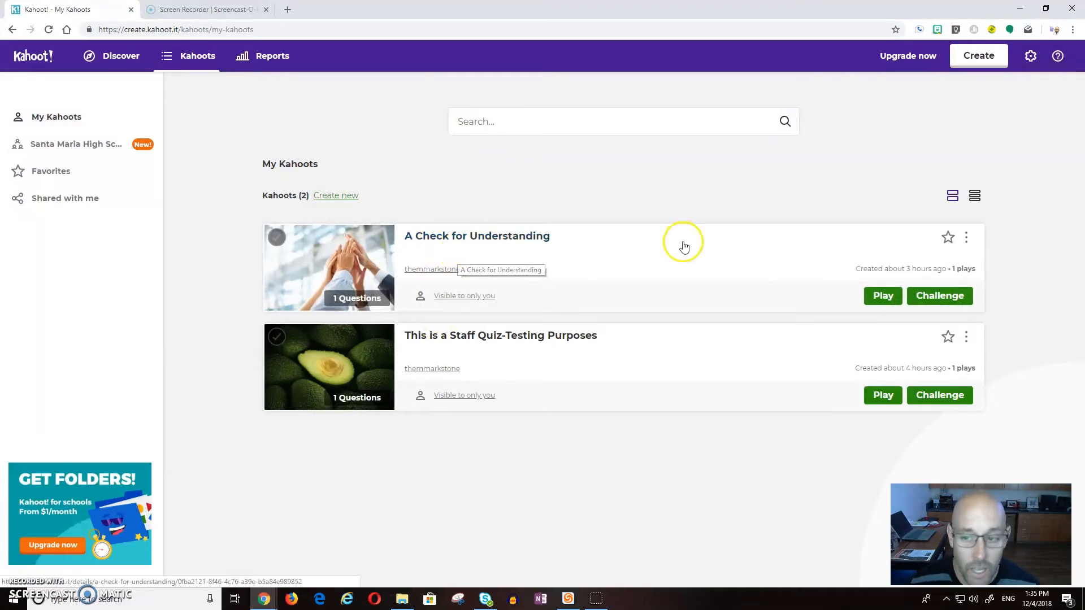
{"action": "left_click", "coordinate": [967, 238]}
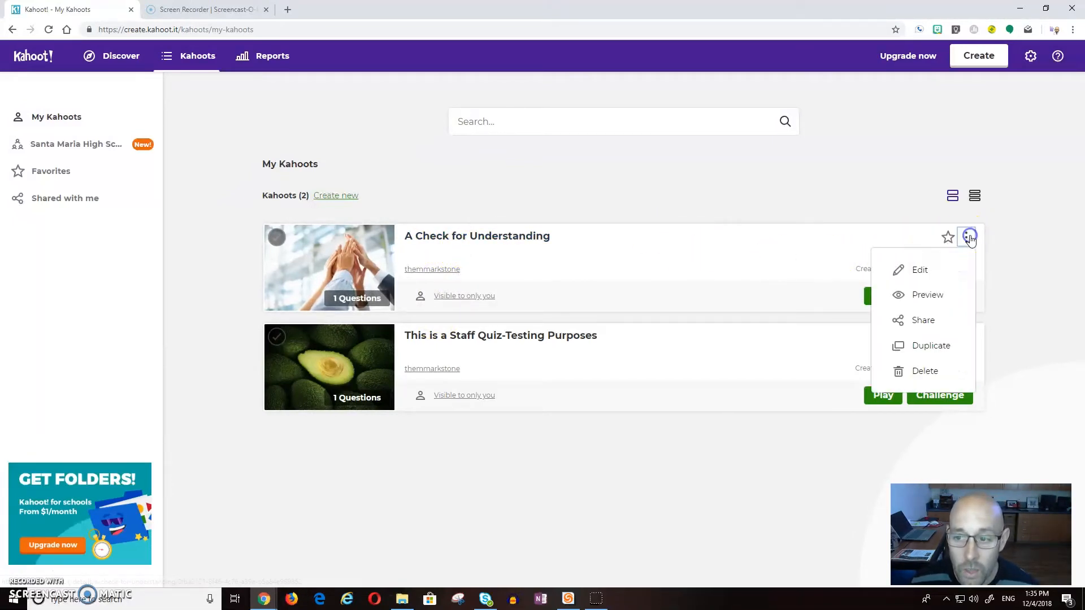
{"action": "left_click", "coordinate": [943, 269]}
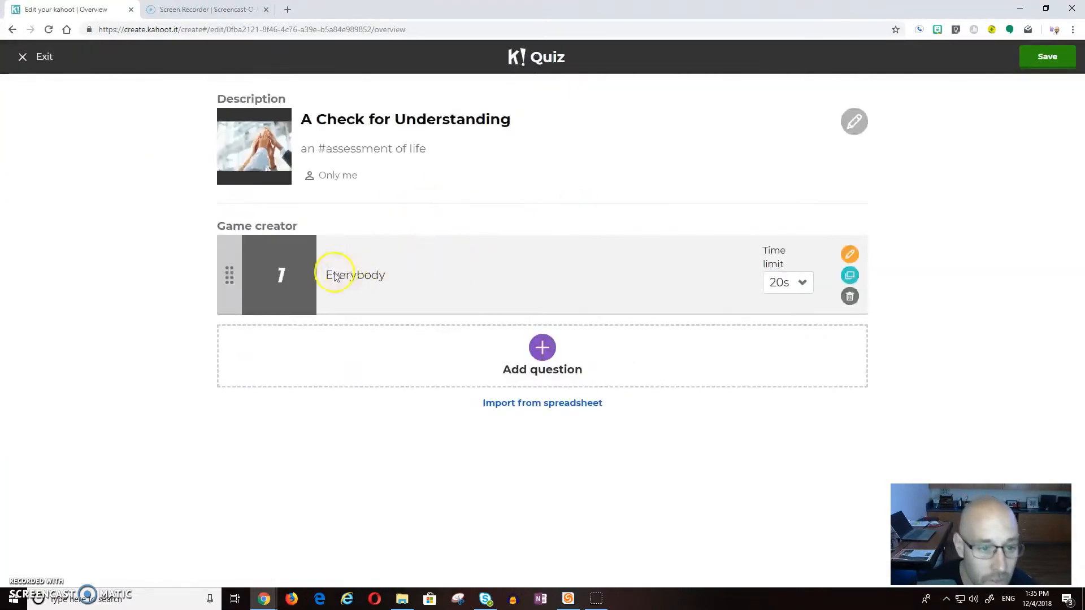
- Add a second question with the text "Everybody (2)" and check its time limit setting
{"action": "left_click", "coordinate": [553, 358]}
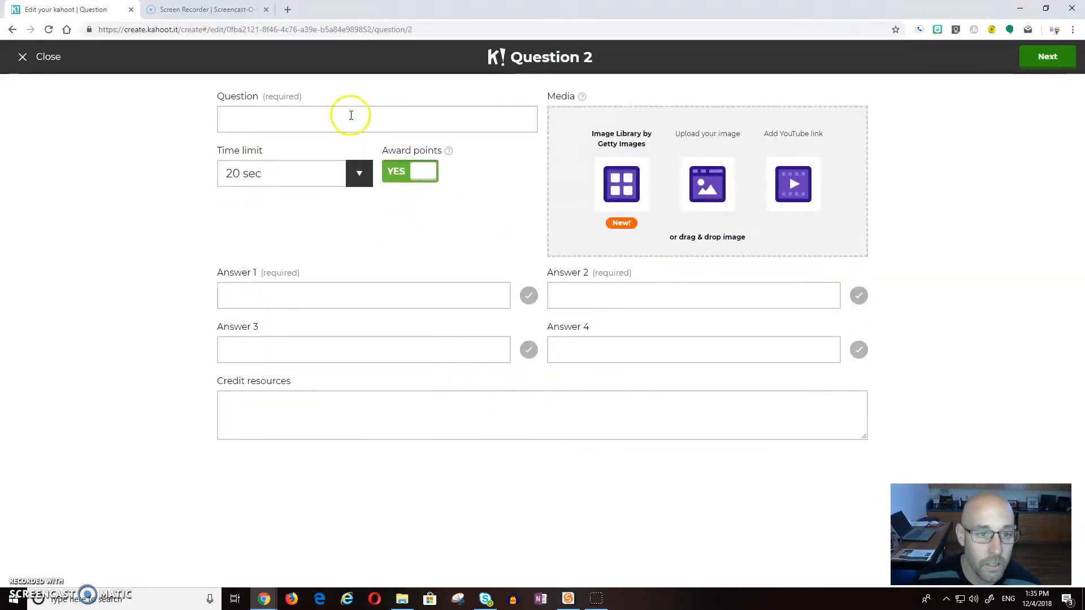
{"action": "left_click", "coordinate": [350, 120]}
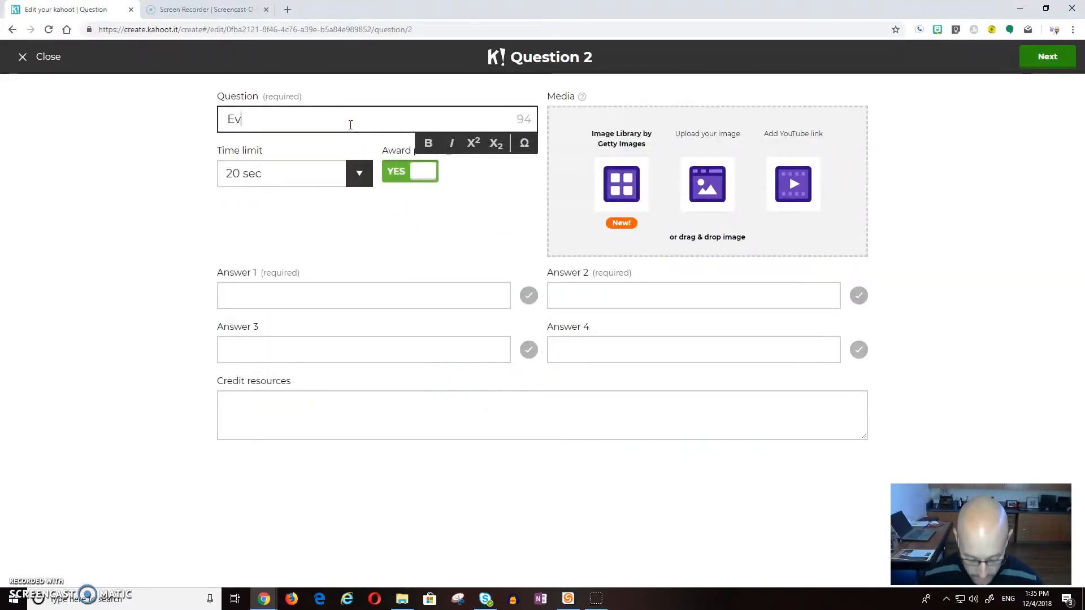
{"action": "type", "text": "Everybody (2"}
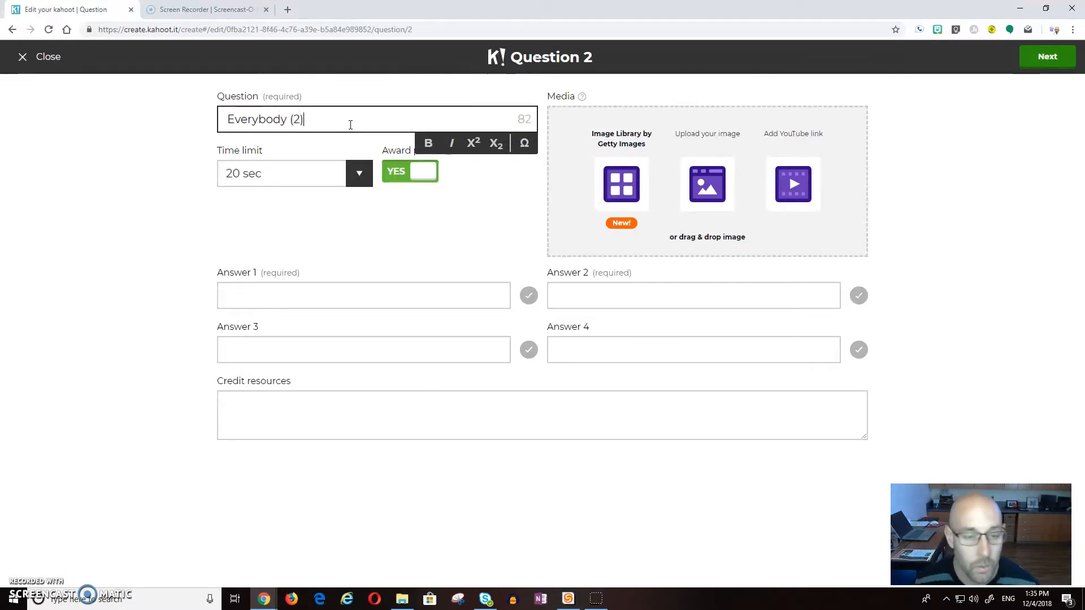
{"action": "left_click", "coordinate": [325, 253]}
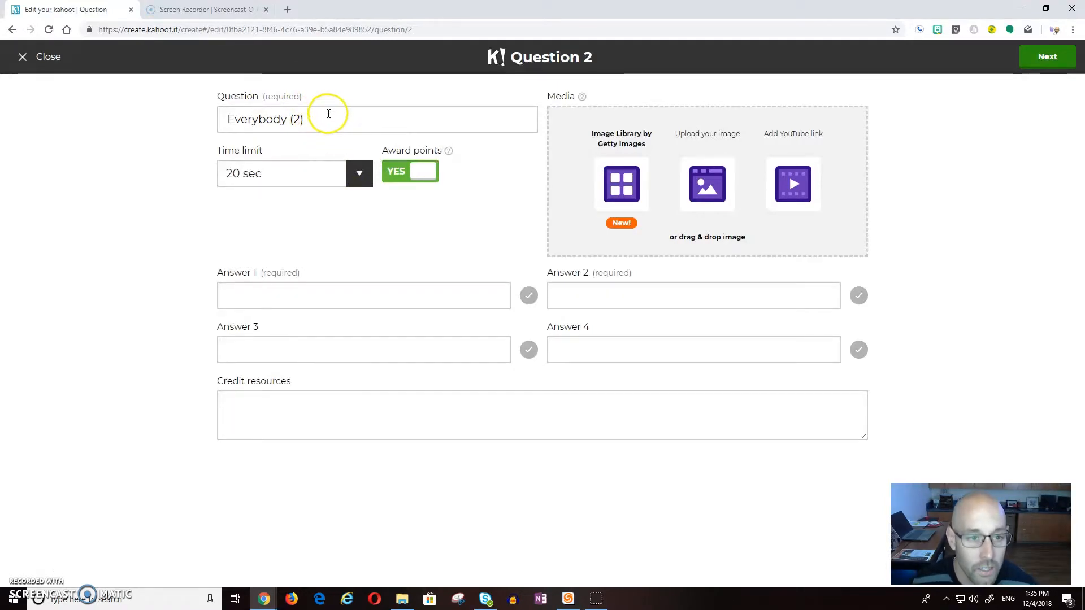
{"action": "left_click", "coordinate": [346, 175]}
{"action": "left_click", "coordinate": [346, 175]}
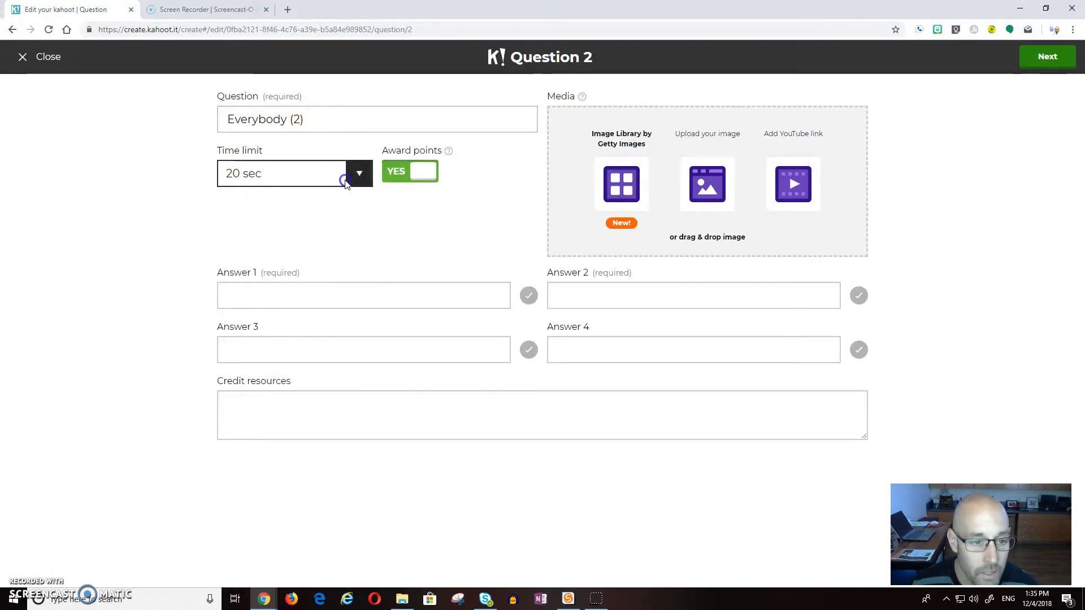
- Enter "Poops" as answer 1 and "Rock your body" as answer 2
{"action": "left_click", "coordinate": [339, 295]}
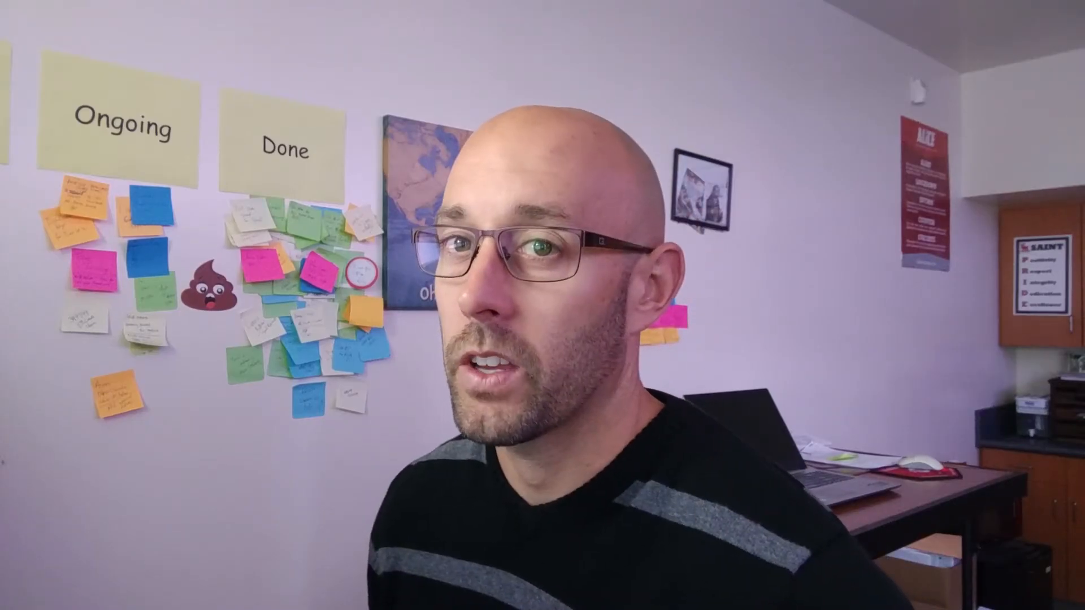
{"action": "left_click", "coordinate": [592, 294]}
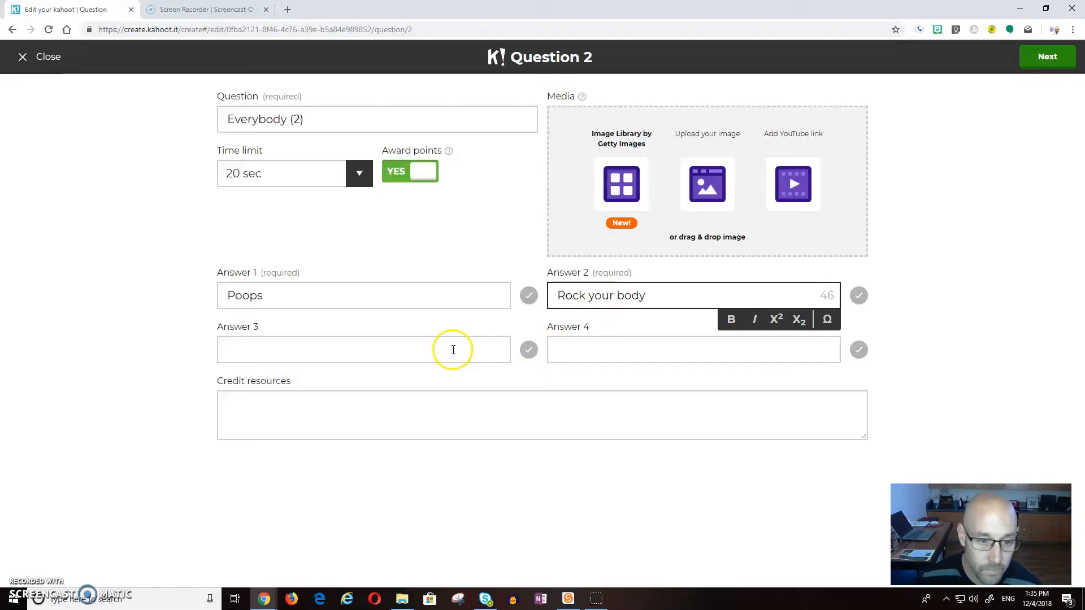
- Enter "Loves it when other people sing Bohemian Rhapsody" as answer 3, correcting its spelling, and "Hurts... sometimes" as answer 4
{"action": "left_click", "coordinate": [451, 349]}
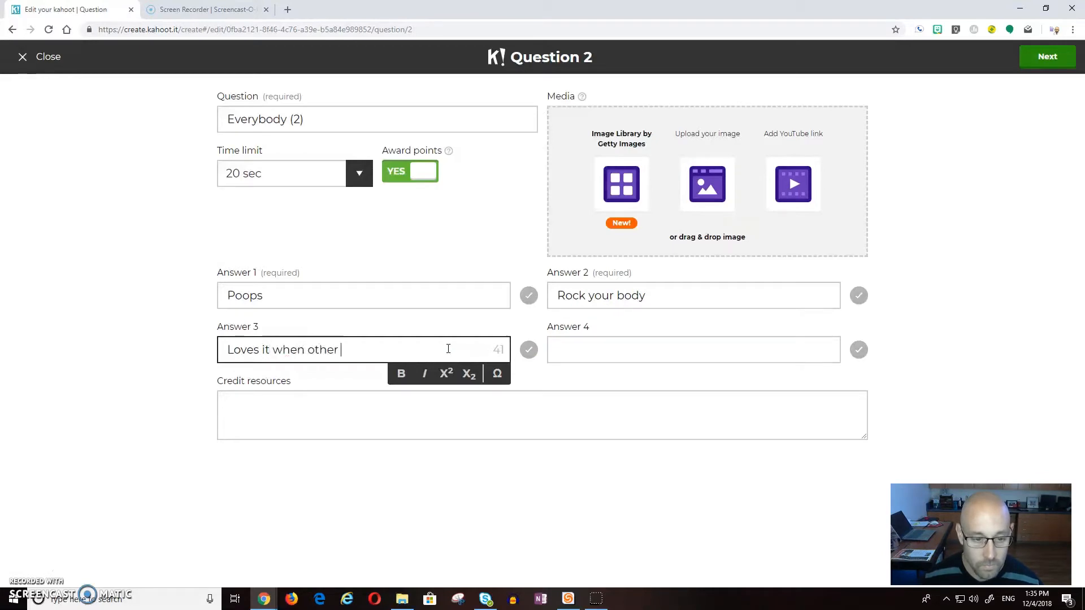
{"action": "type", "text": "Loves it when other people sing Bohemian"}
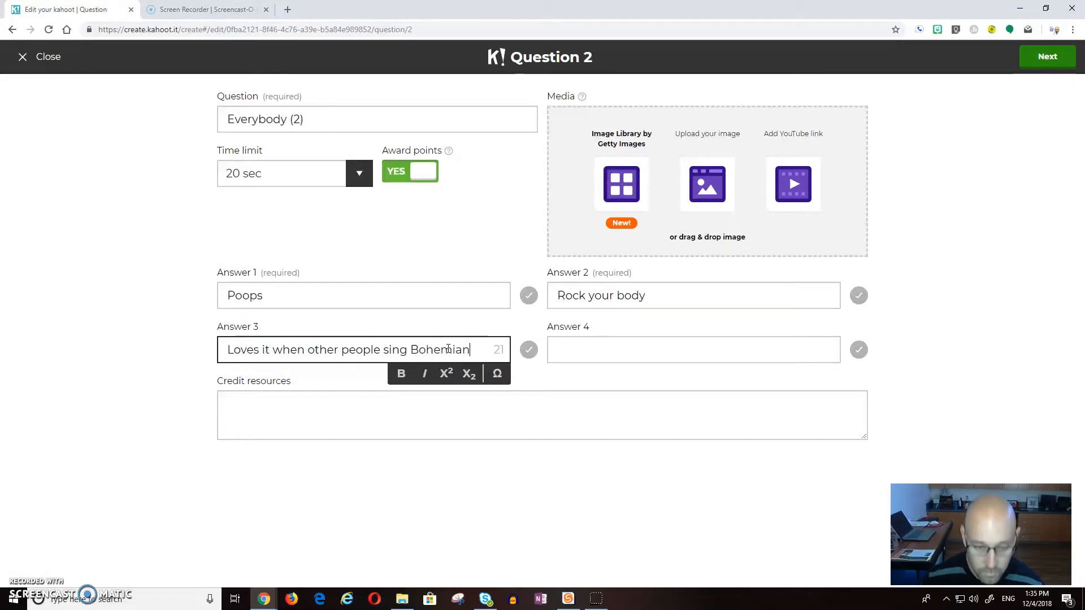
{"action": "type", "text": " Rapsody"}
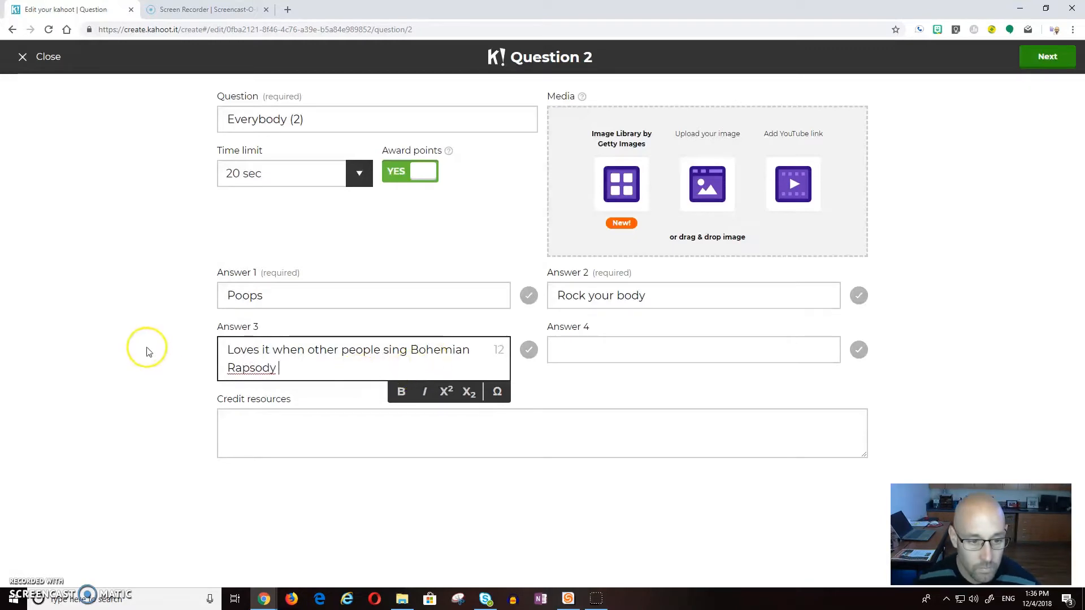
{"action": "right_click", "coordinate": [256, 365]}
{"action": "left_click", "coordinate": [308, 371]}
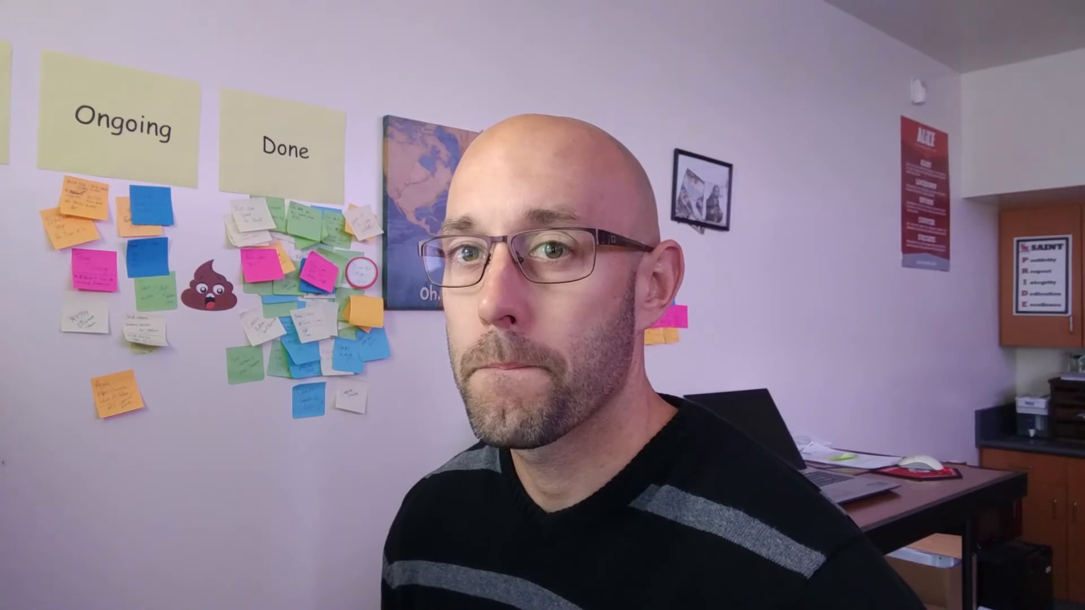
{"action": "left_click", "coordinate": [625, 356]}
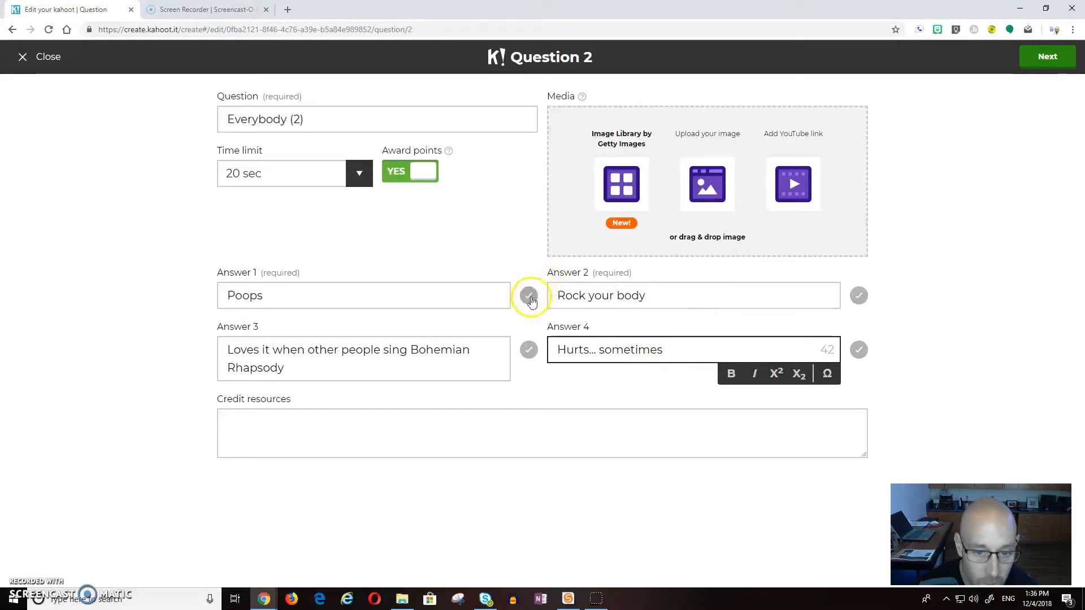
- Mark answers 1, 2 and 4 of the question as correct
{"action": "left_click", "coordinate": [529, 294]}
{"action": "left_click", "coordinate": [858, 294]}
{"action": "left_click", "coordinate": [859, 350]}
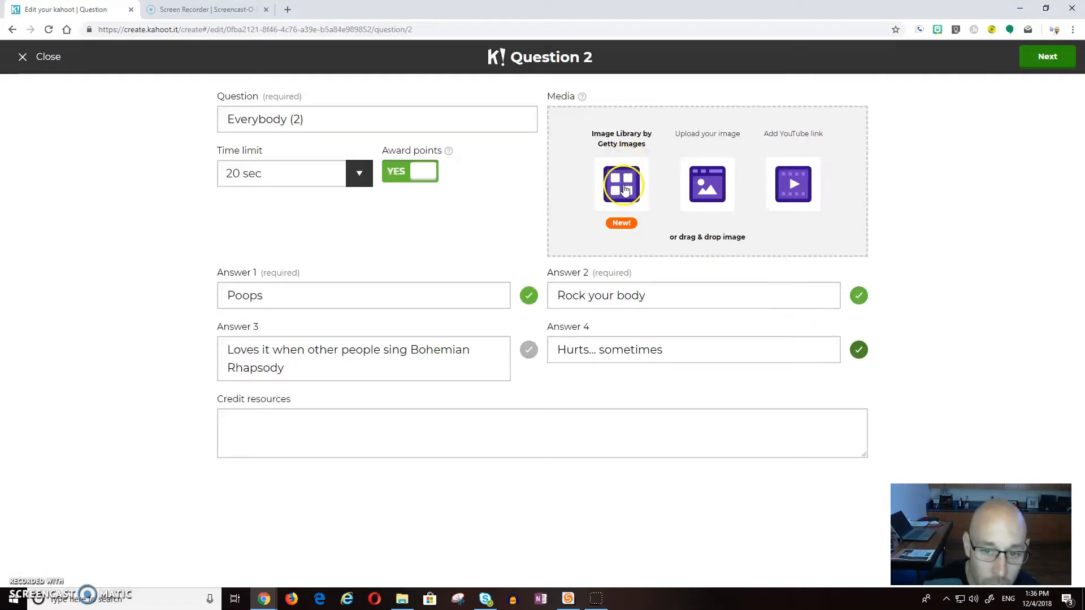
- Add the Most Popular image library photo of the man in sunglasses pointing as the question's media
{"action": "left_click", "coordinate": [622, 185]}
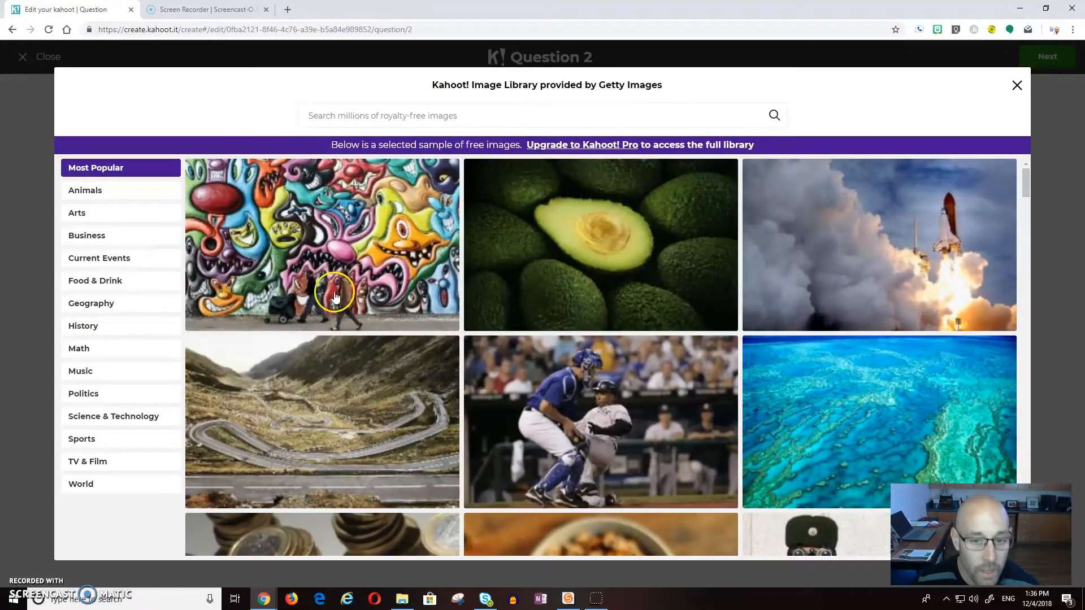
{"action": "scroll", "coordinate": [419, 258], "scroll_direction": "down", "scroll_amount": 3}
{"action": "scroll", "coordinate": [390, 264], "scroll_direction": "down", "scroll_amount": 6}
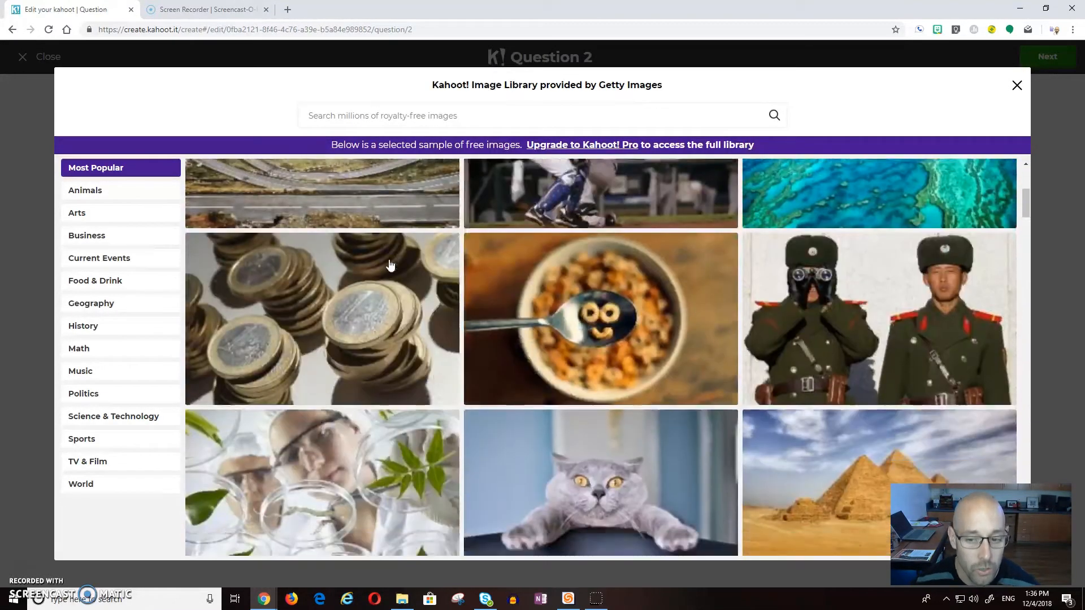
{"action": "scroll", "coordinate": [392, 265], "scroll_direction": "down", "scroll_amount": 8}
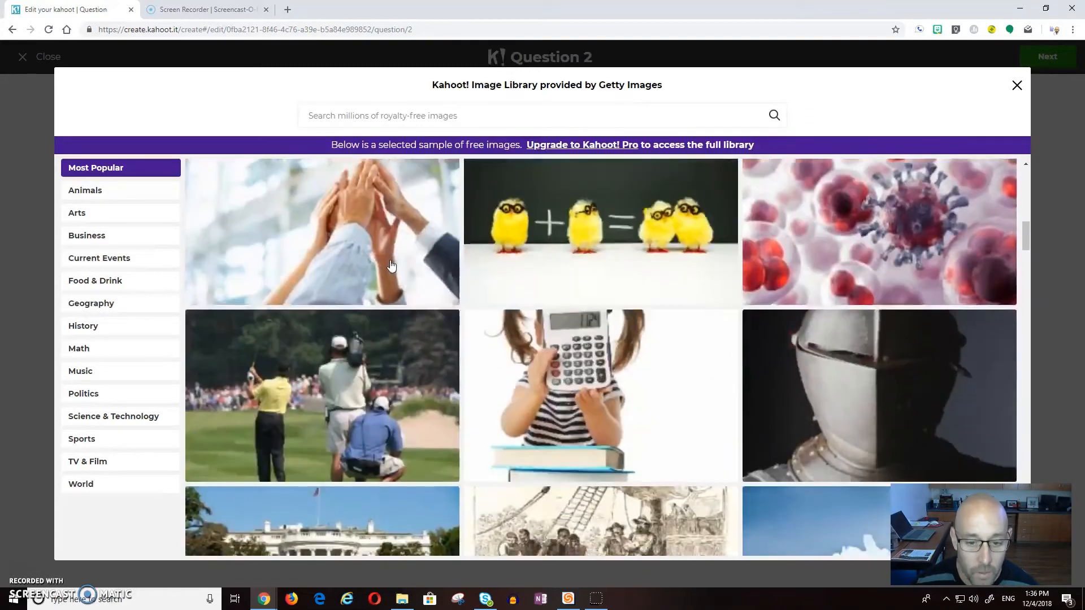
{"action": "scroll", "coordinate": [391, 270], "scroll_direction": "down", "scroll_amount": 10}
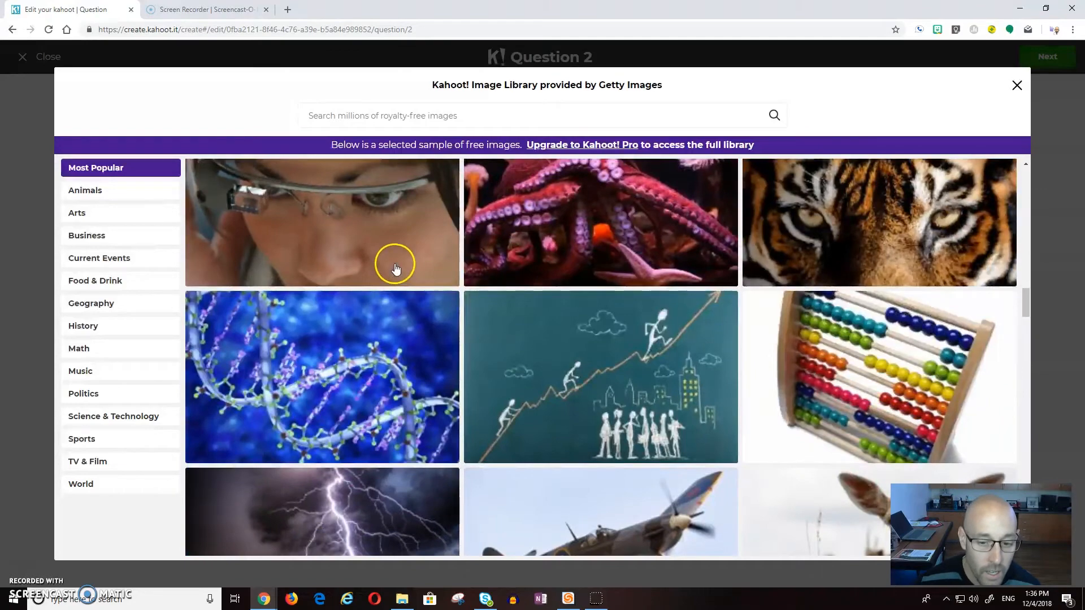
{"action": "scroll", "coordinate": [395, 268], "scroll_direction": "down", "scroll_amount": 6}
{"action": "scroll", "coordinate": [396, 268], "scroll_direction": "down", "scroll_amount": 12}
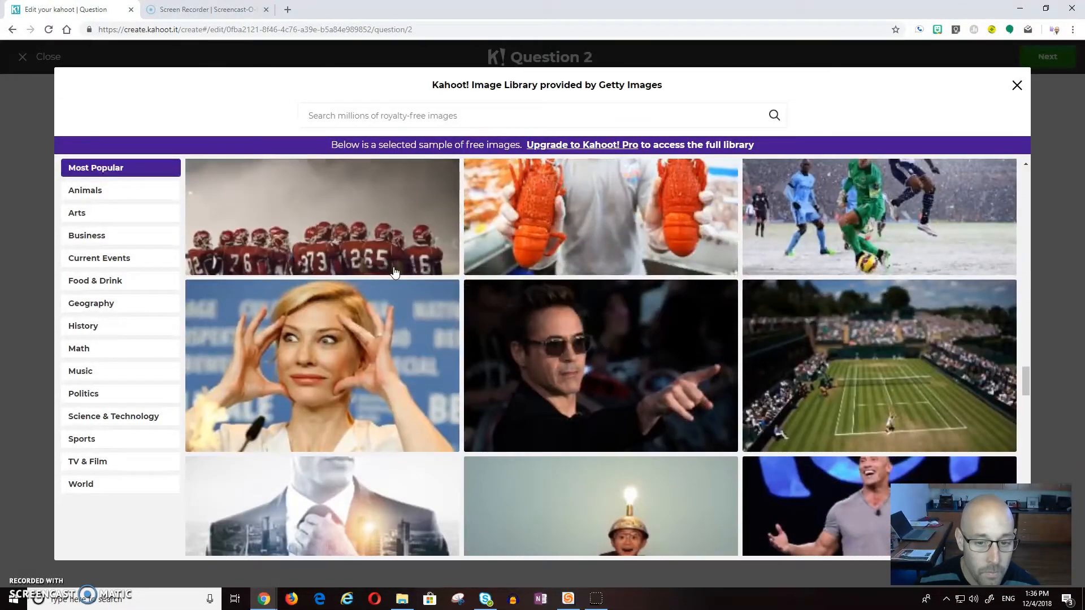
{"action": "left_click", "coordinate": [566, 376]}
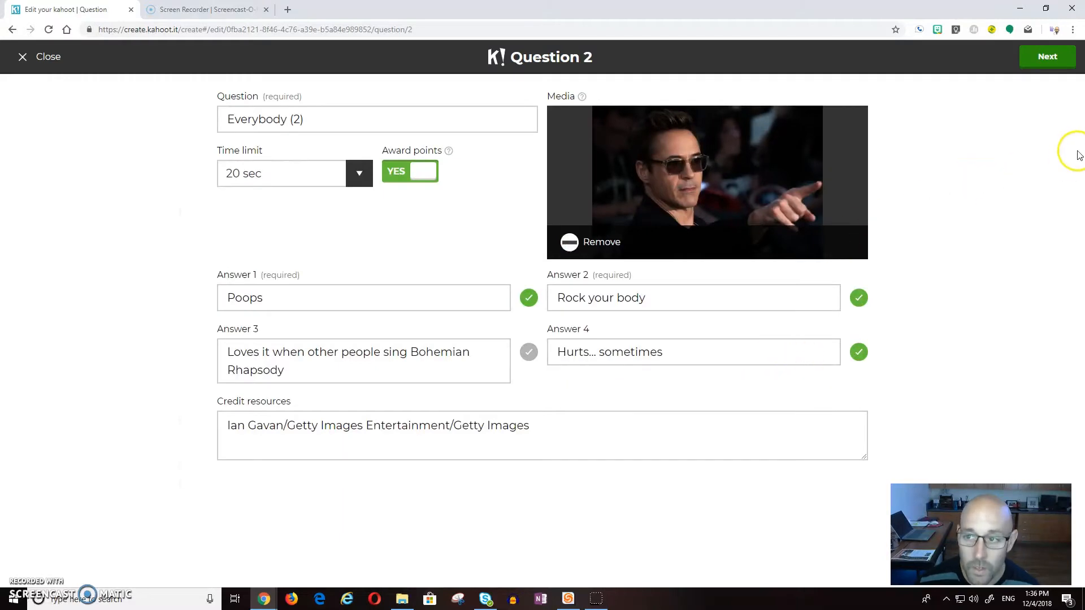
- Finish the question, save the kahoot and open its preview
{"action": "left_click", "coordinate": [1045, 64]}
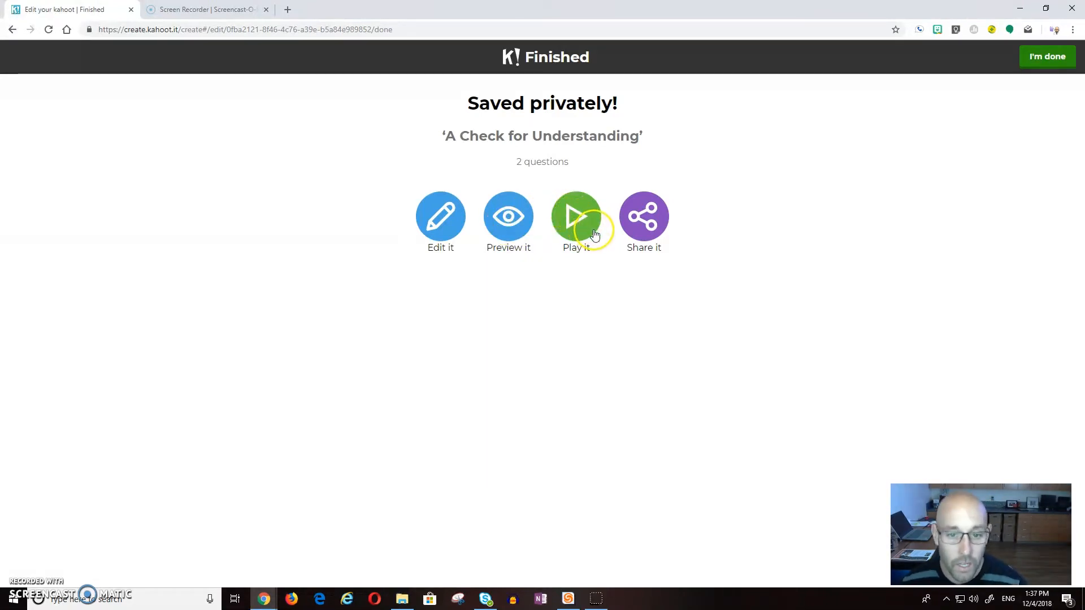
{"action": "left_click", "coordinate": [525, 240]}
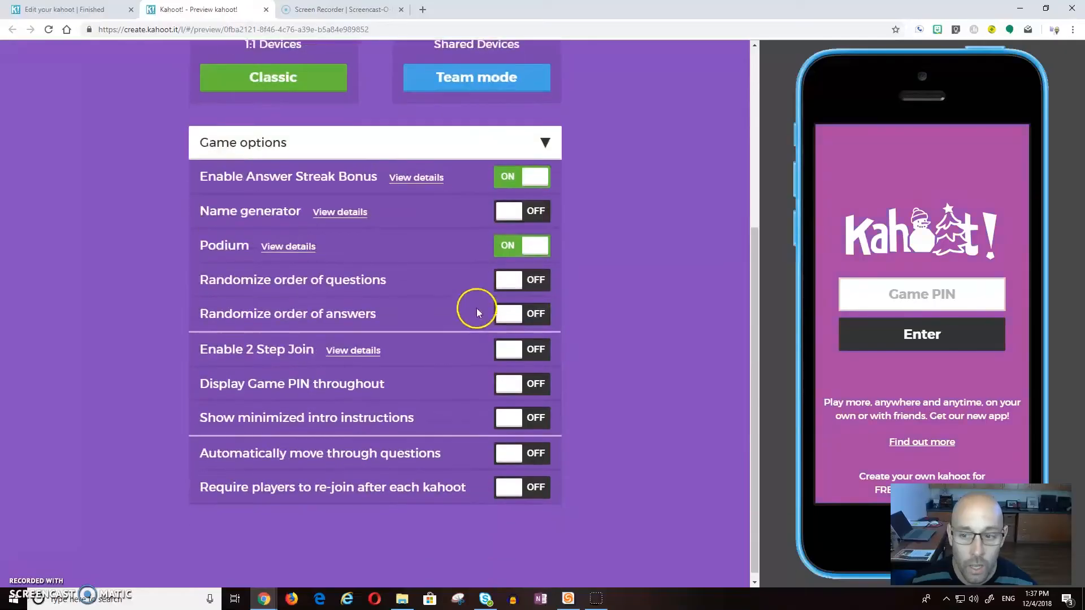
- Look over the game options and launch the preview game in Classic player vs player mode
{"action": "scroll", "coordinate": [542, 331], "scroll_direction": "up", "scroll_amount": 5}
{"action": "scroll", "coordinate": [448, 261], "scroll_direction": "down", "scroll_amount": 5}
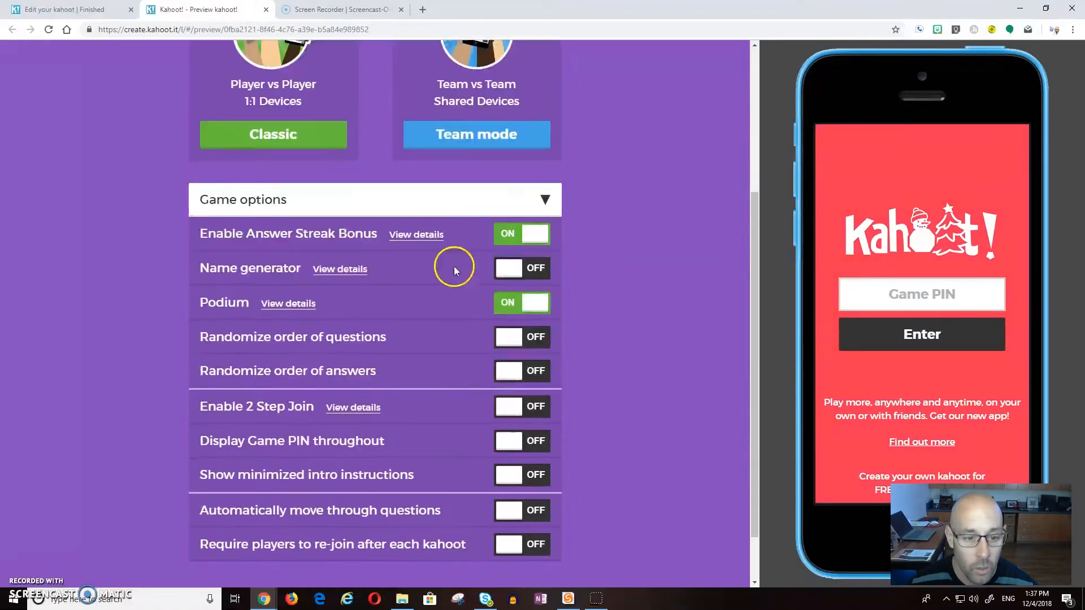
{"action": "scroll", "coordinate": [489, 257], "scroll_direction": "up", "scroll_amount": 3}
{"action": "scroll", "coordinate": [475, 266], "scroll_direction": "up", "scroll_amount": 2}
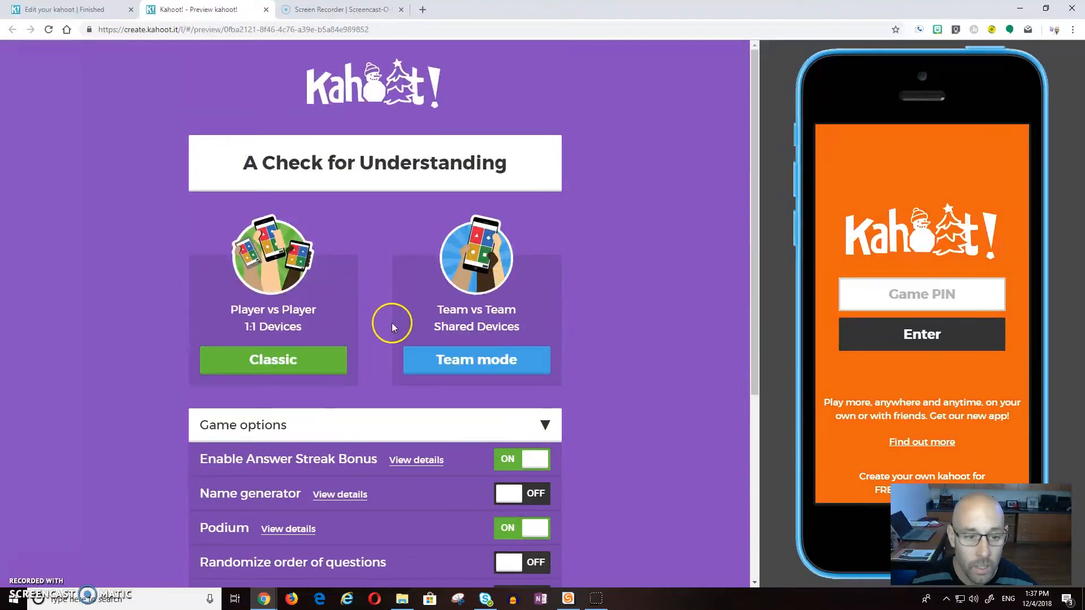
{"action": "left_click", "coordinate": [304, 359]}
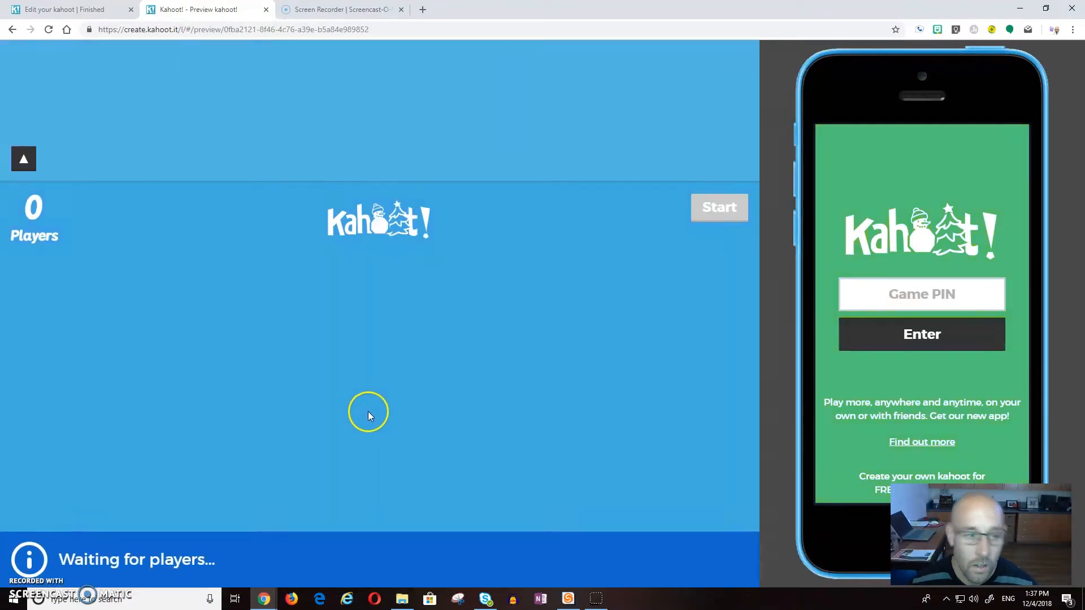
- Enter the displayed game PIN on the simulated player phone and submit it
{"action": "left_click", "coordinate": [933, 299]}
{"action": "type", "text": "73041"}
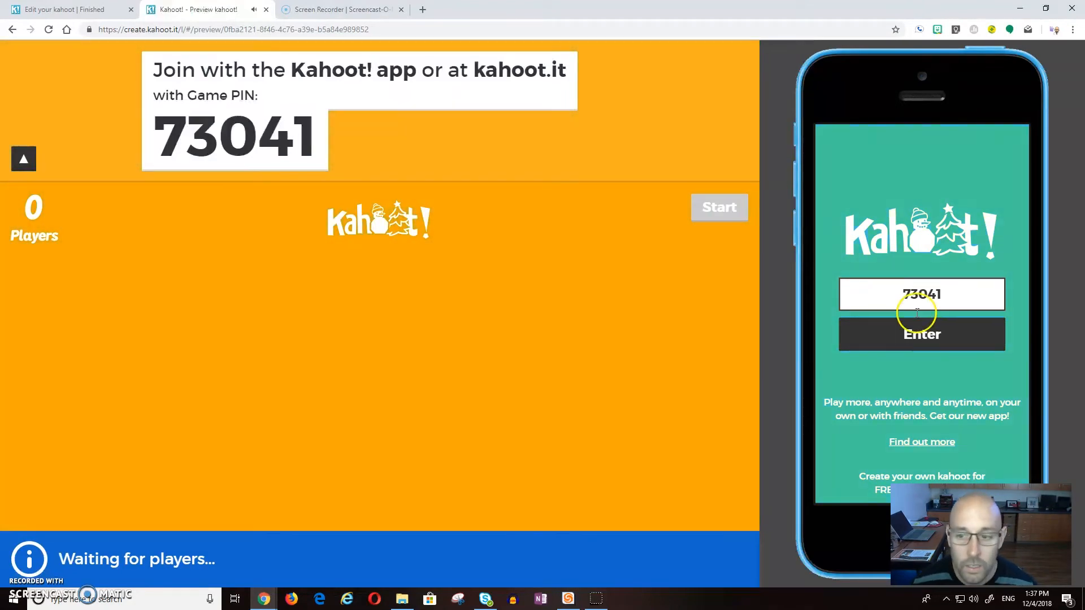
{"action": "left_click", "coordinate": [920, 354]}
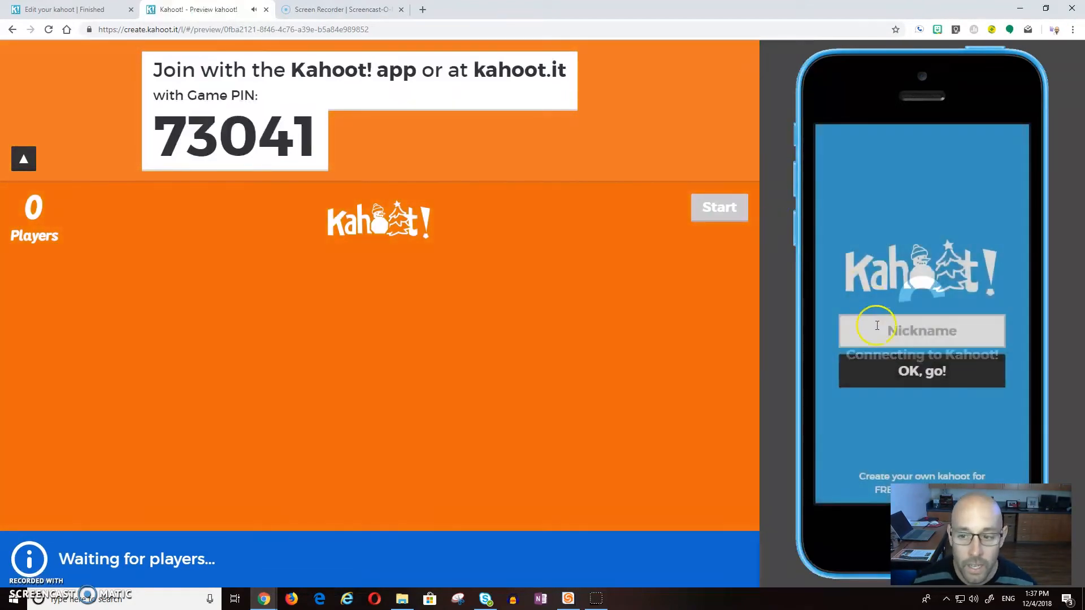
- Fill in the player's nickname on the simulated phone and join the game lobby with it
{"action": "left_click", "coordinate": [915, 341]}
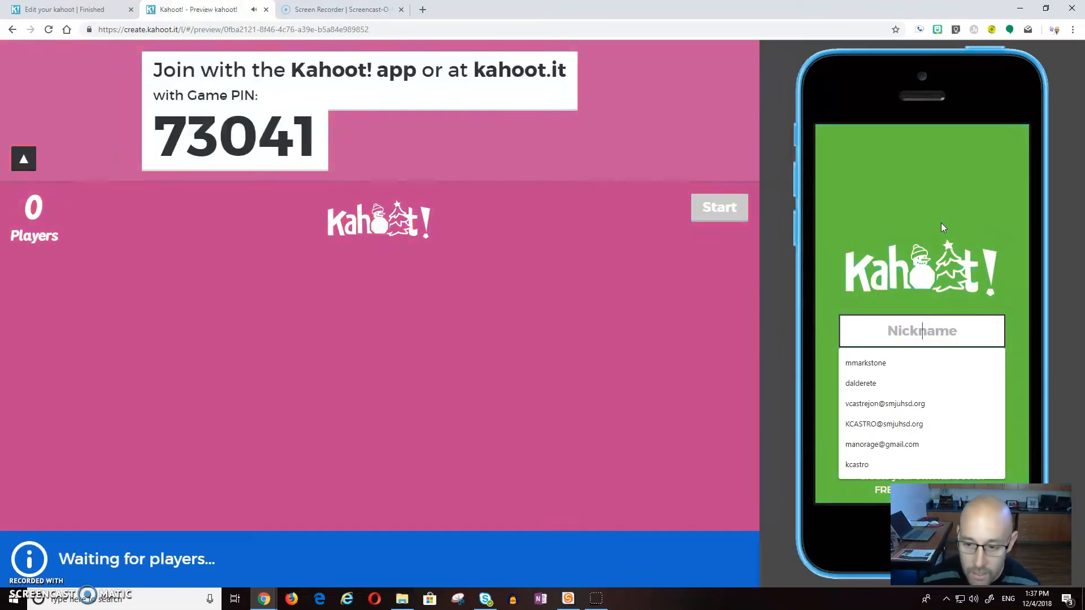
{"action": "type", "text": "mmarkst"}
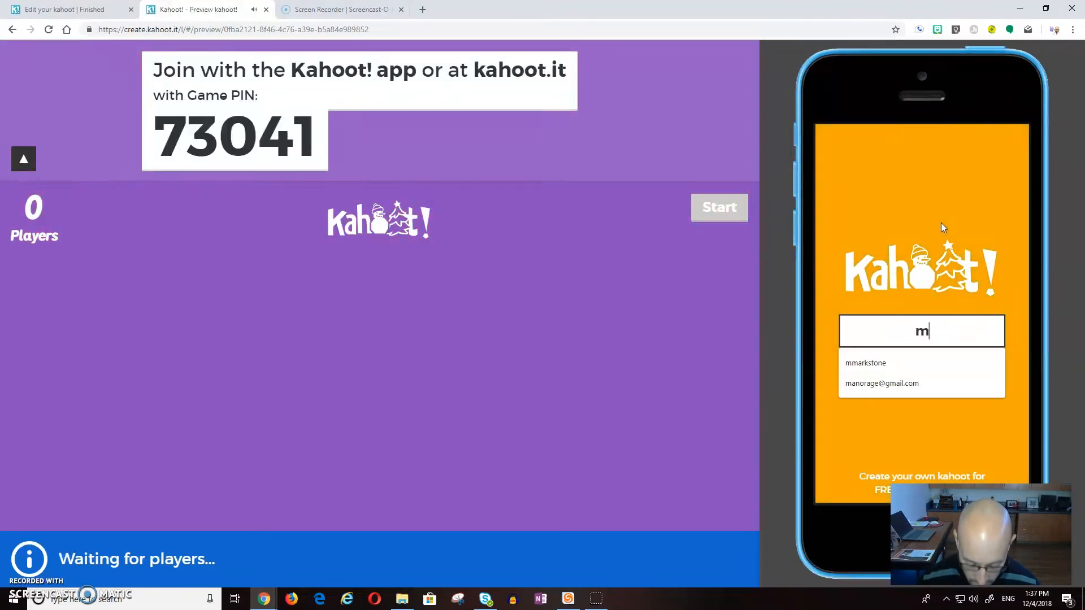
{"action": "type", "text": "one"}
{"action": "left_click", "coordinate": [852, 432]}
{"action": "left_click", "coordinate": [903, 374]}
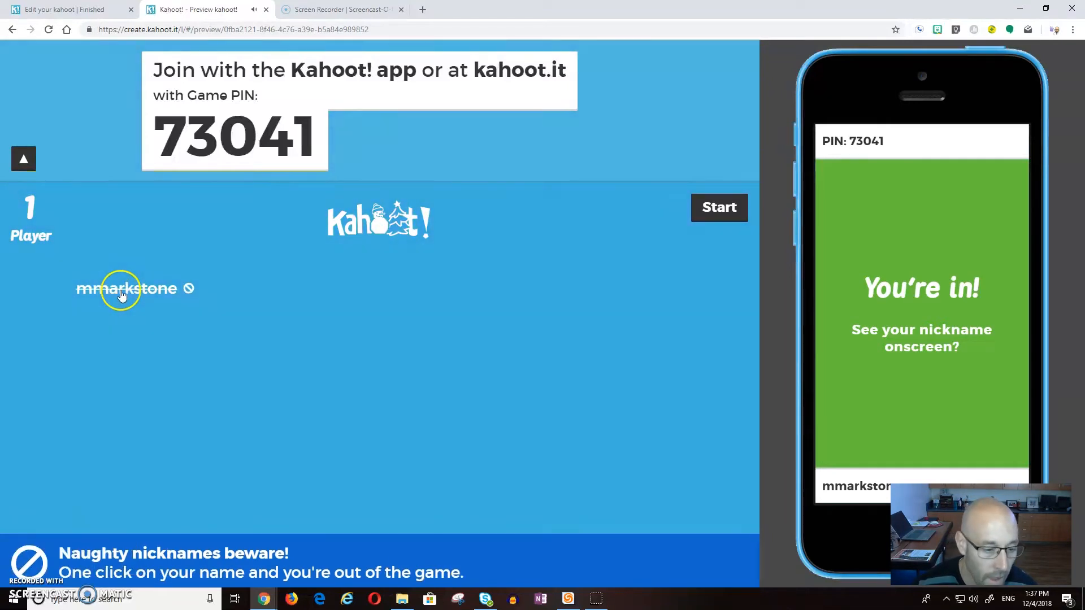
- Start the game and skip the first question, "Everybody", without answering, continuing to the scoreboard
{"action": "left_click", "coordinate": [704, 220]}
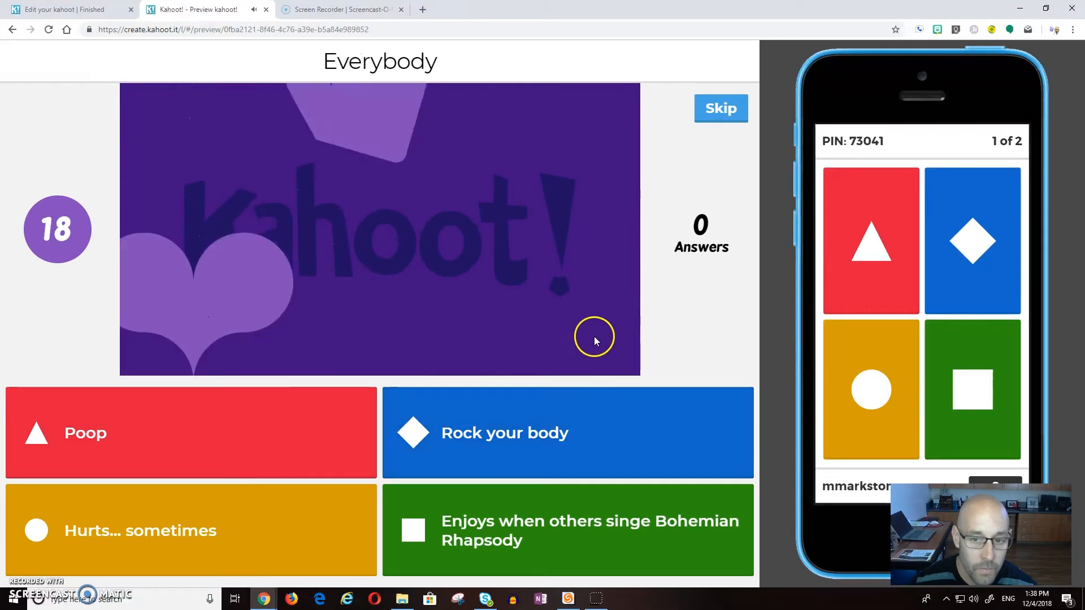
{"action": "left_click", "coordinate": [721, 109]}
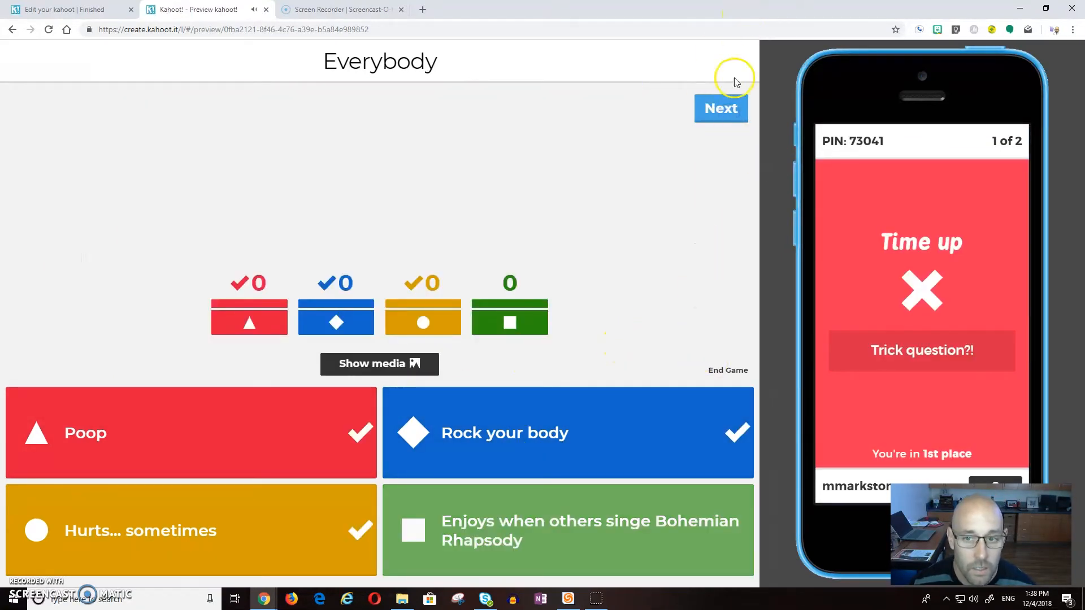
{"action": "left_click", "coordinate": [729, 109]}
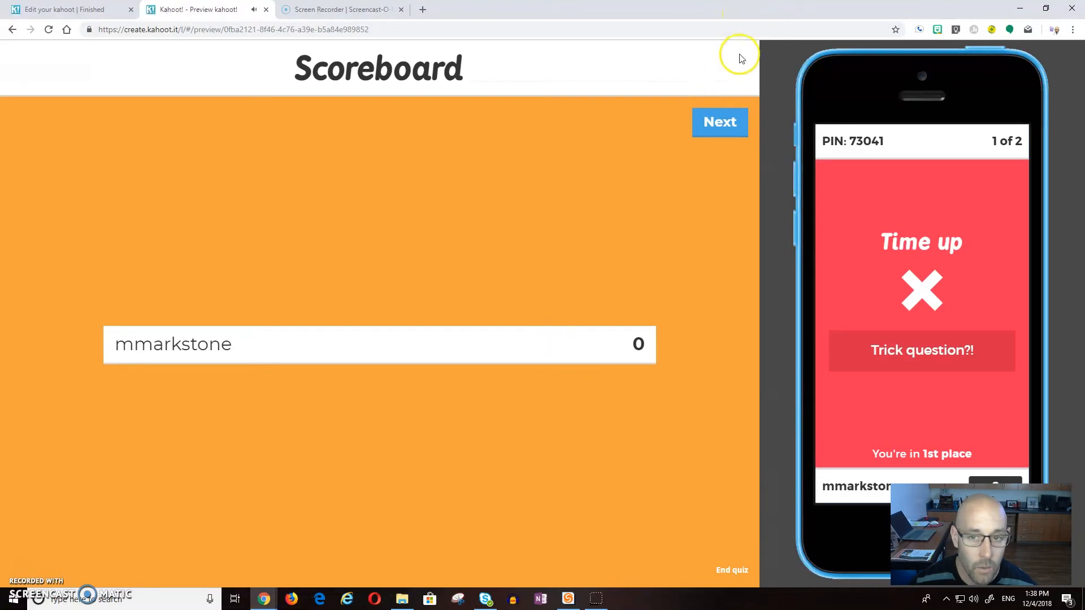